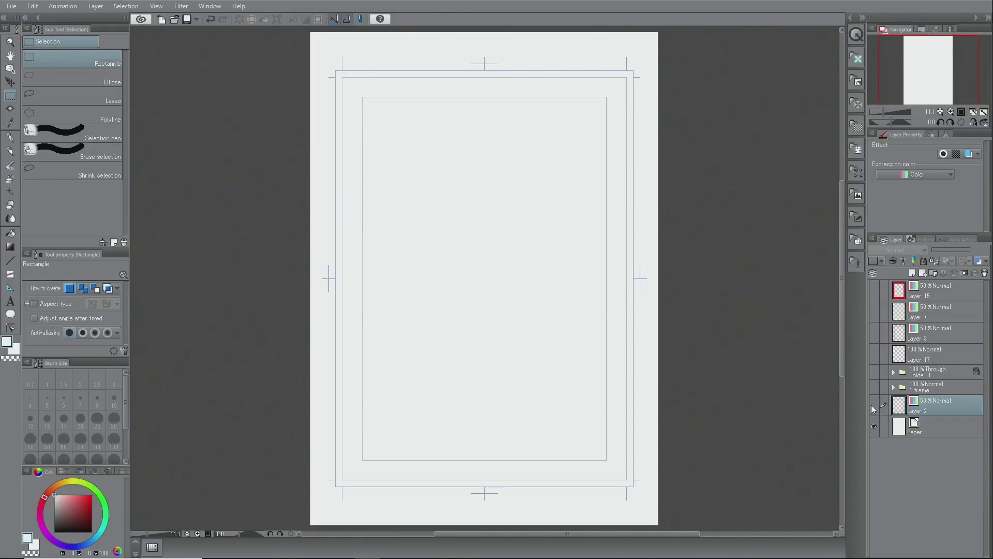
Step: Show Layer 2 and the '1 frame' folder to reveal the inked panels and artwork
{"action": "left_click", "coordinate": [872, 406]}
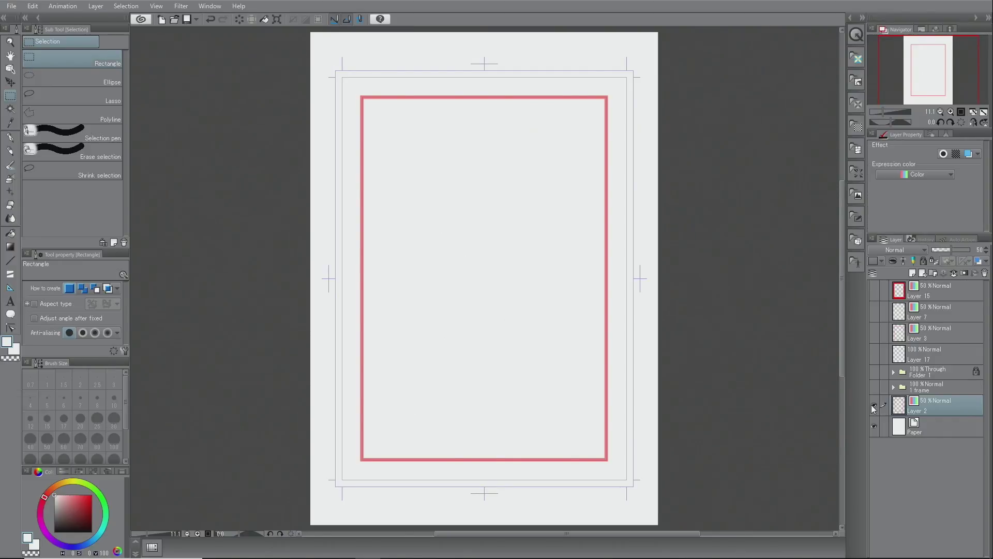
{"action": "left_click", "coordinate": [874, 388]}
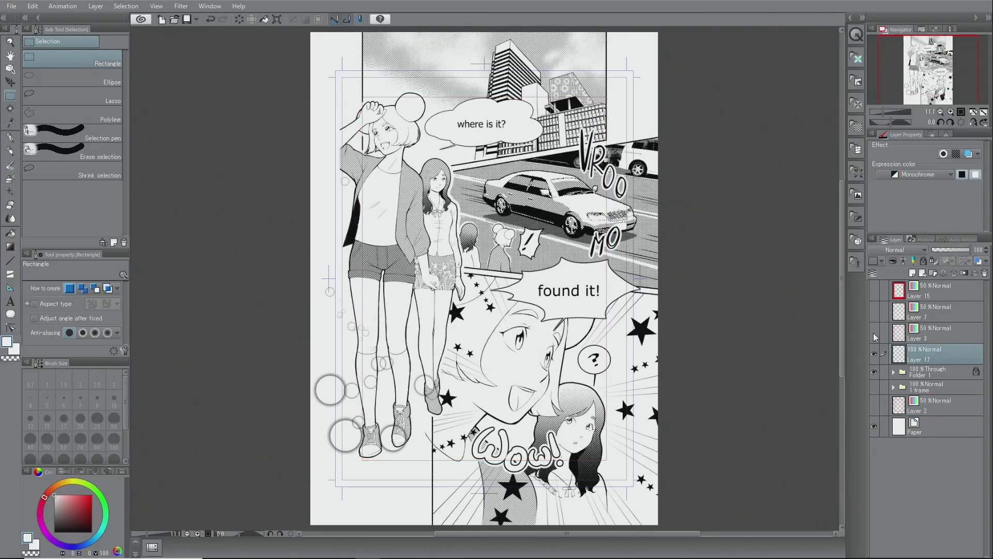
Step: Show Layer 3 and Layer 15 for the red trim outline and bleed shading, briefly toggling Layer 7
{"action": "left_click", "coordinate": [873, 334]}
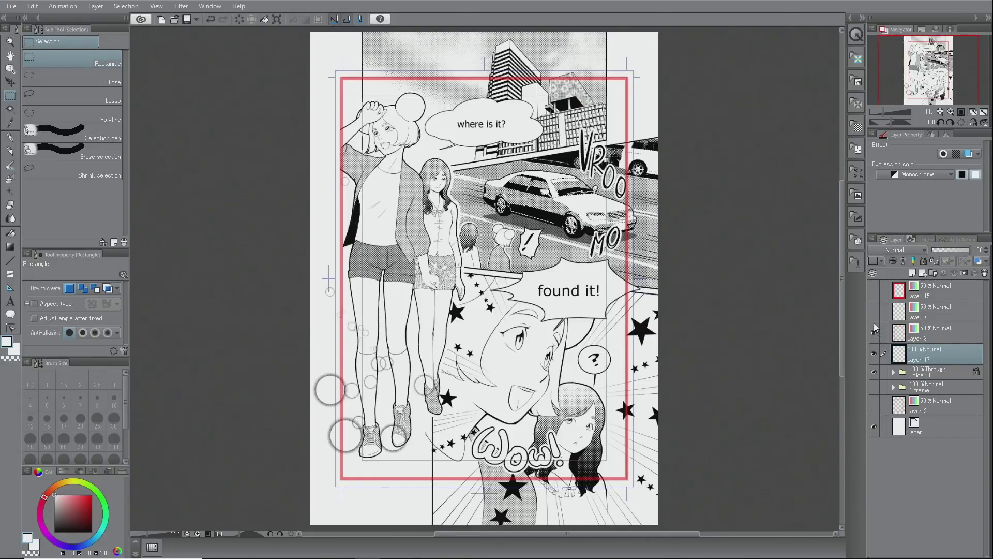
{"action": "left_click", "coordinate": [874, 310]}
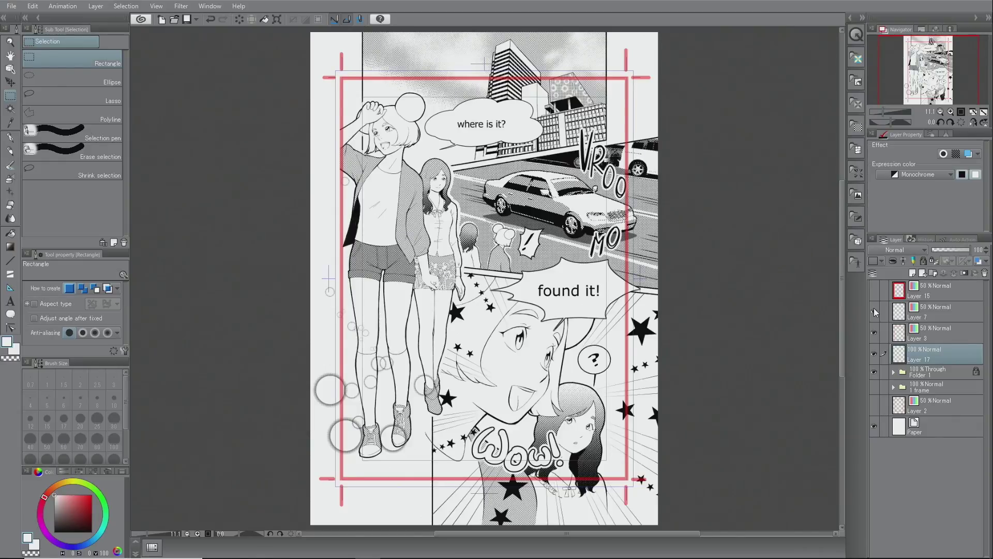
{"action": "left_click", "coordinate": [874, 311]}
{"action": "left_click", "coordinate": [873, 291]}
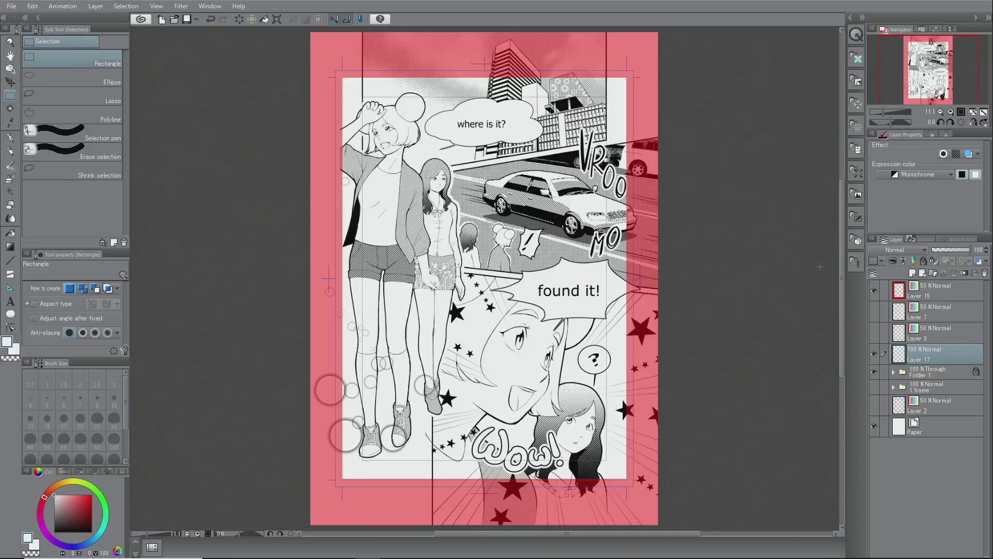
{"action": "left_click_drag", "start_coordinate": [350, 118], "coordinate": [390, 232]}
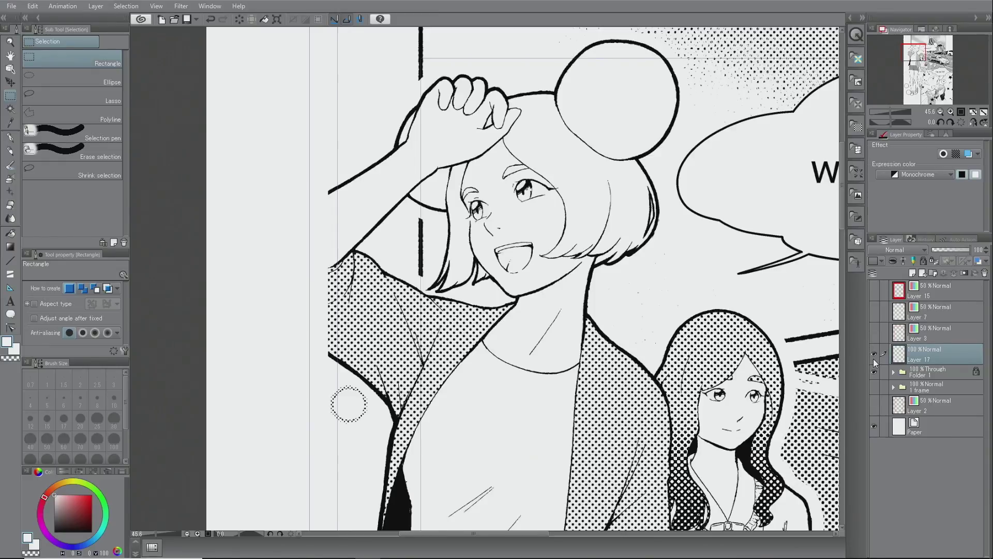
Step: Hide Layer 17 so the arm extends past the panel, show Layer 15, and fit the page
{"action": "left_click", "coordinate": [873, 358]}
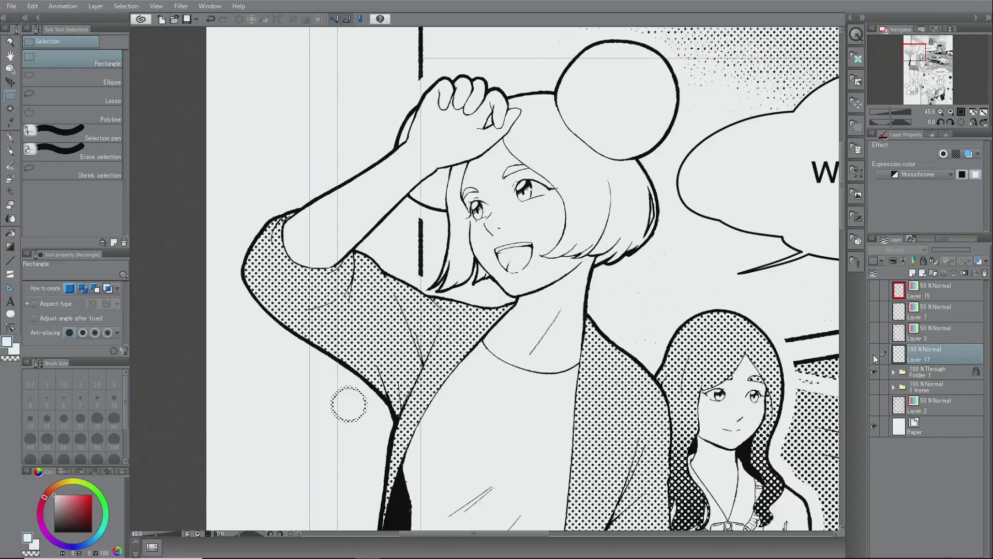
{"action": "left_click", "coordinate": [874, 290]}
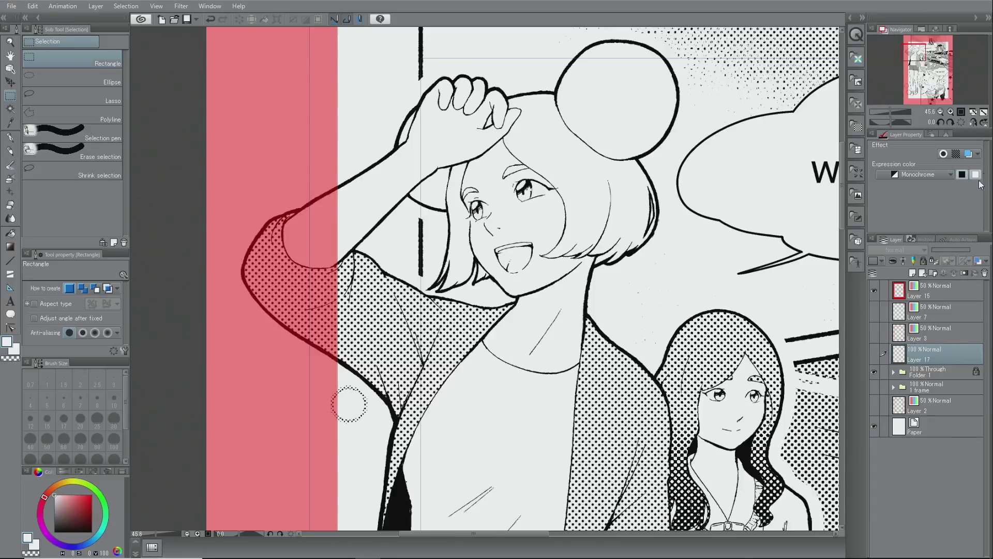
{"action": "left_click", "coordinate": [983, 112]}
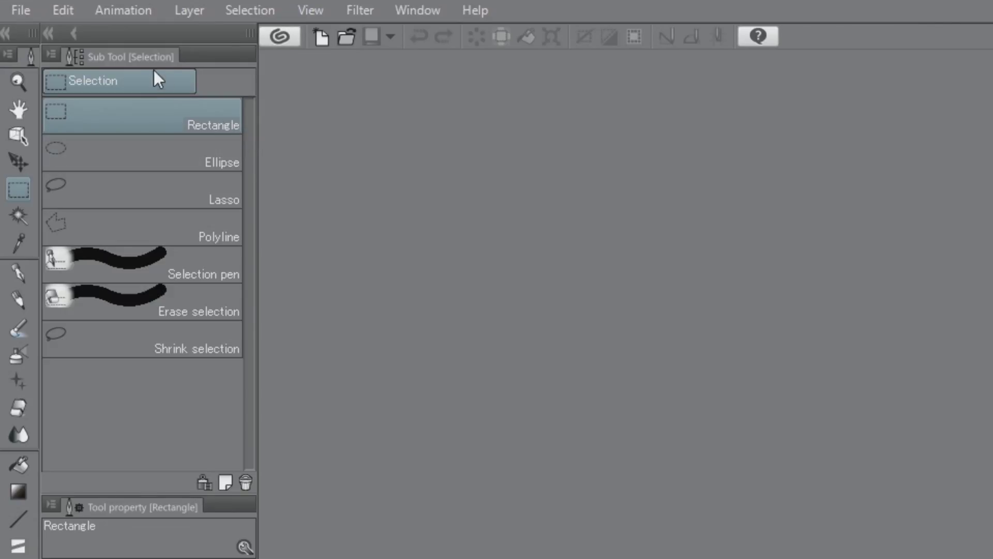
Step: Start a new canvas in millimetres using the A5 Monochrome (600dpi) preset
{"action": "left_click", "coordinate": [26, 14]}
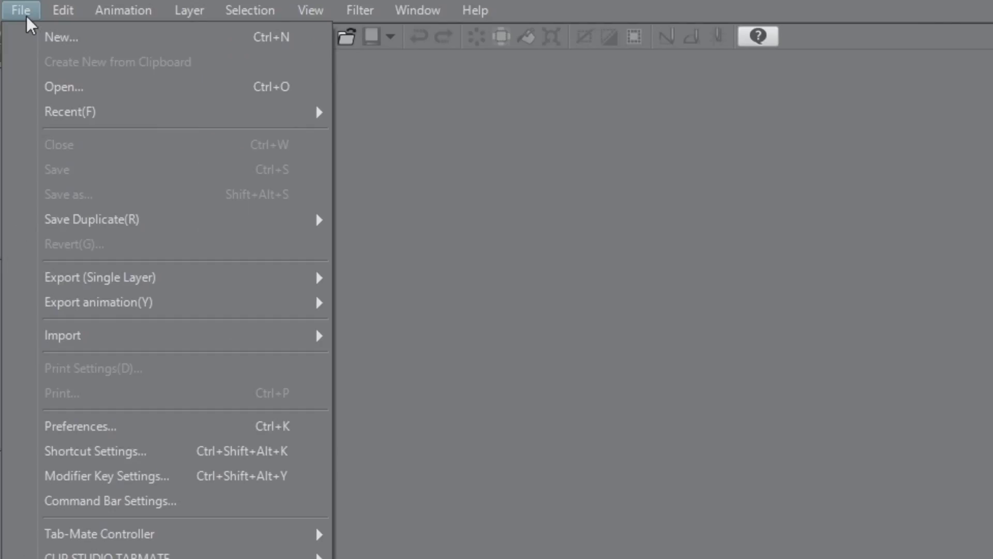
{"action": "left_click", "coordinate": [44, 37]}
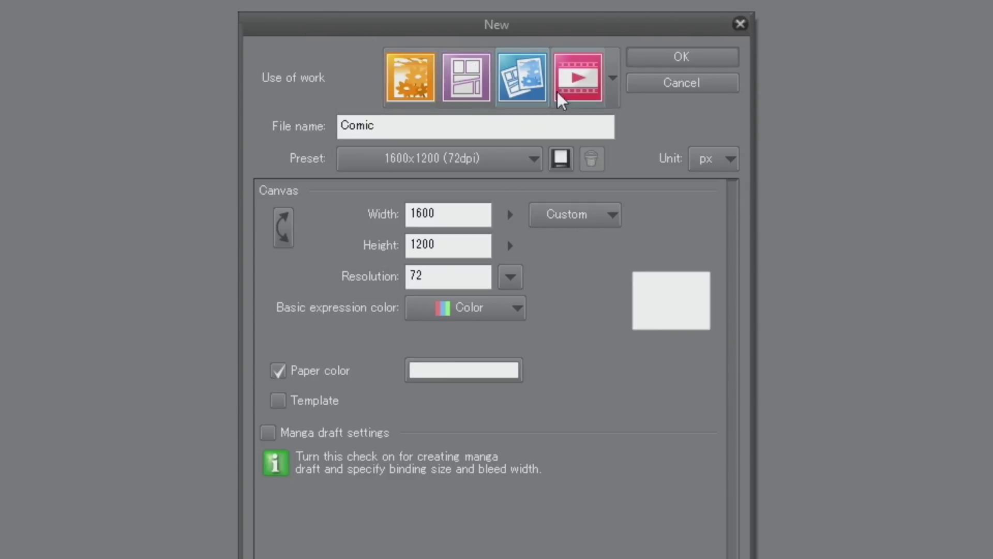
{"action": "left_click", "coordinate": [709, 161]}
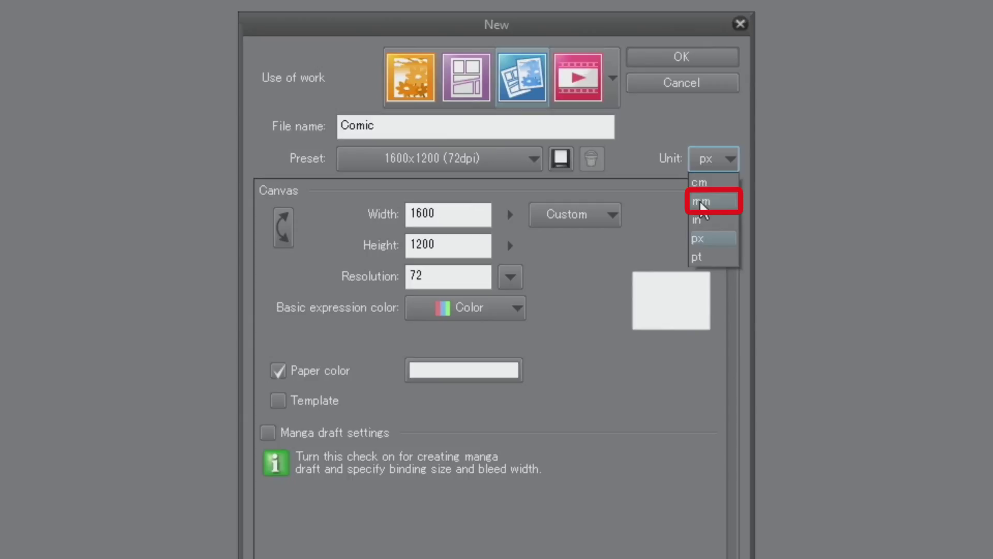
{"action": "left_click", "coordinate": [702, 202]}
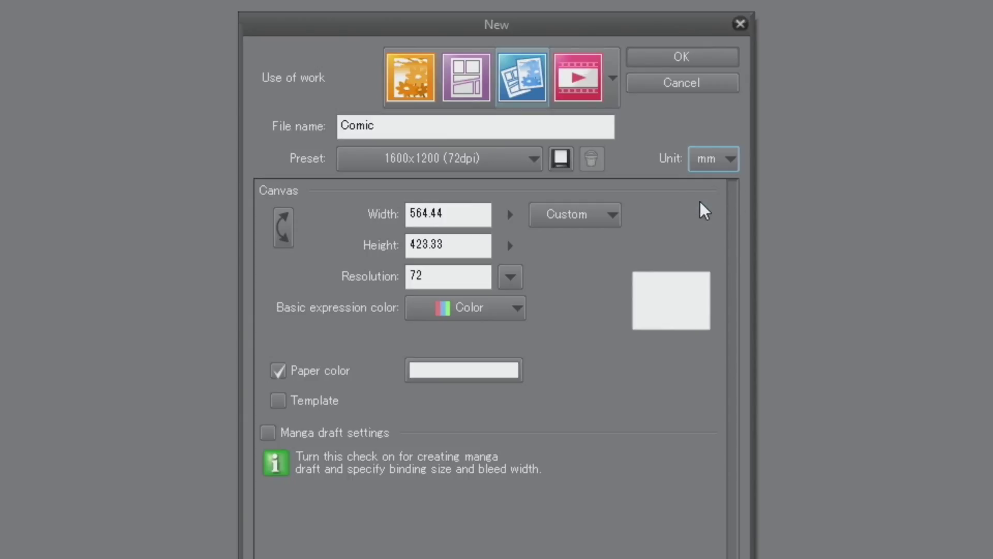
{"action": "left_click", "coordinate": [533, 160]}
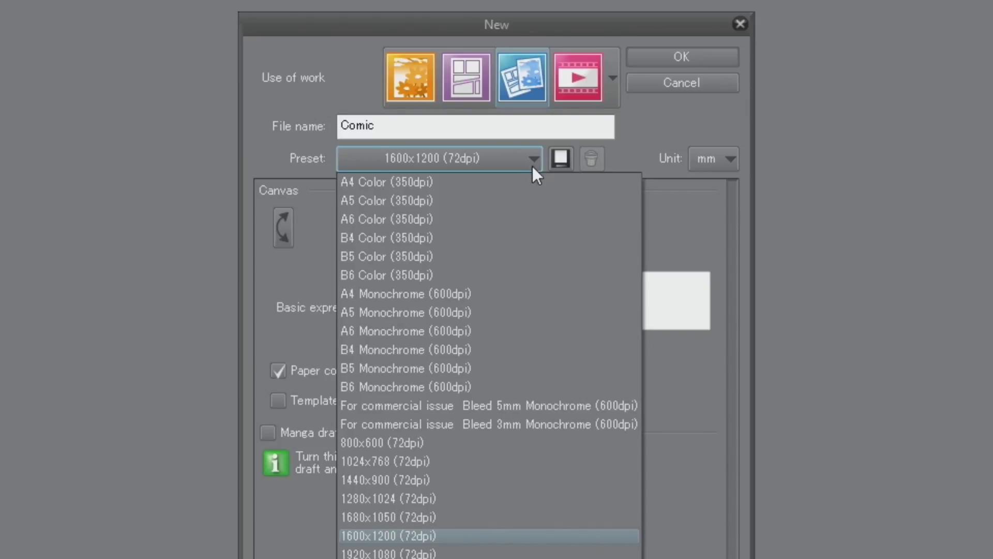
{"action": "left_click", "coordinate": [495, 317]}
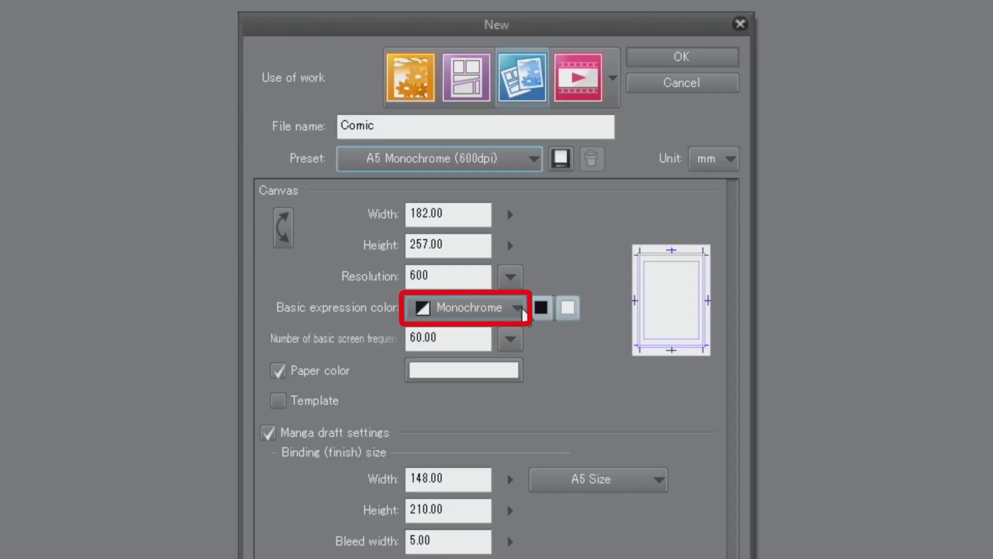
Step: Keep Monochrome as the expression colour and create the blank A5 manga page
{"action": "left_click", "coordinate": [517, 308]}
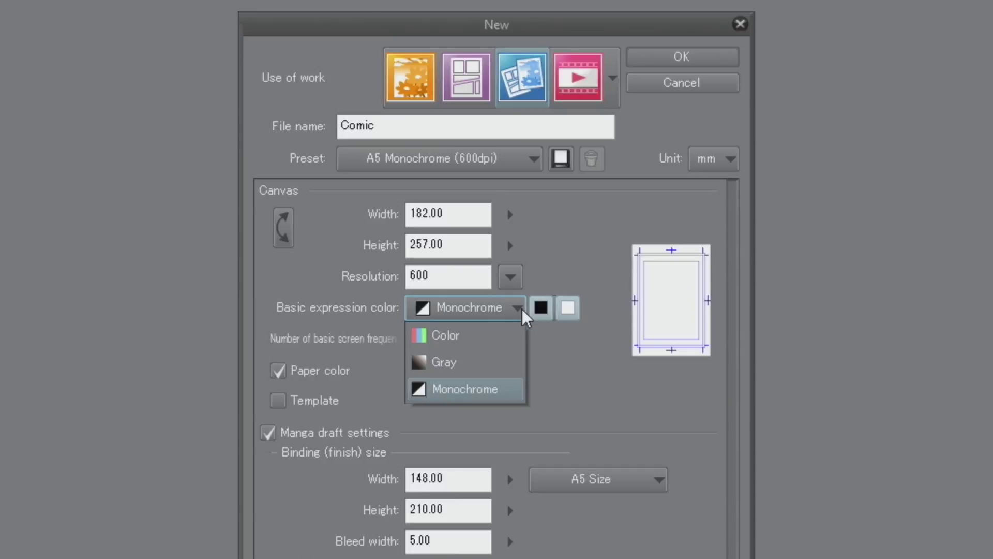
{"action": "left_click", "coordinate": [562, 344]}
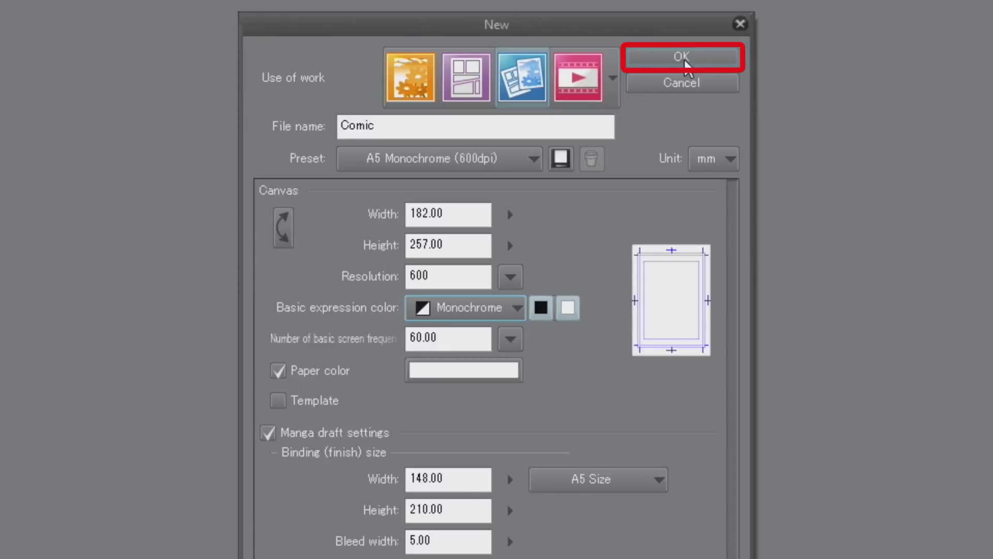
{"action": "left_click", "coordinate": [685, 60]}
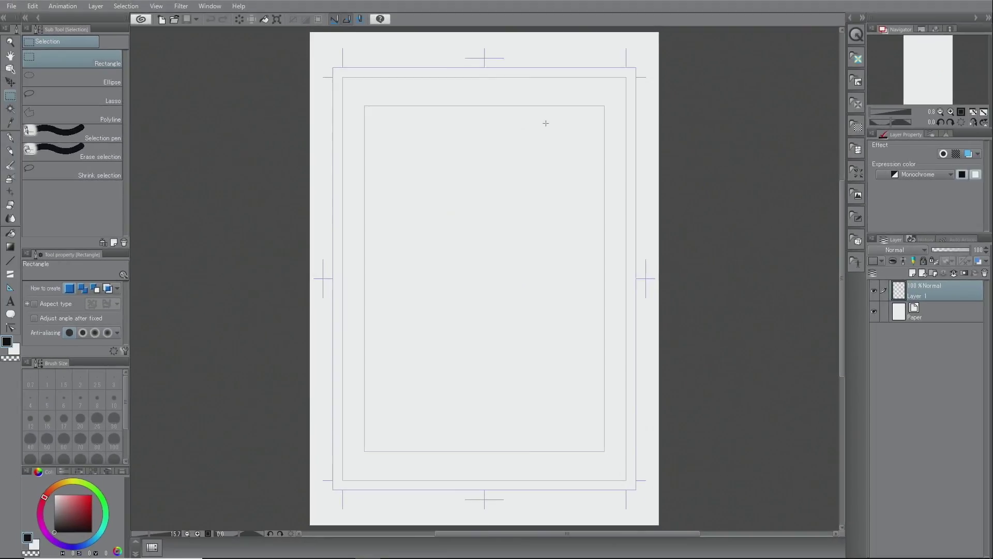
{"action": "key", "text": "o"}
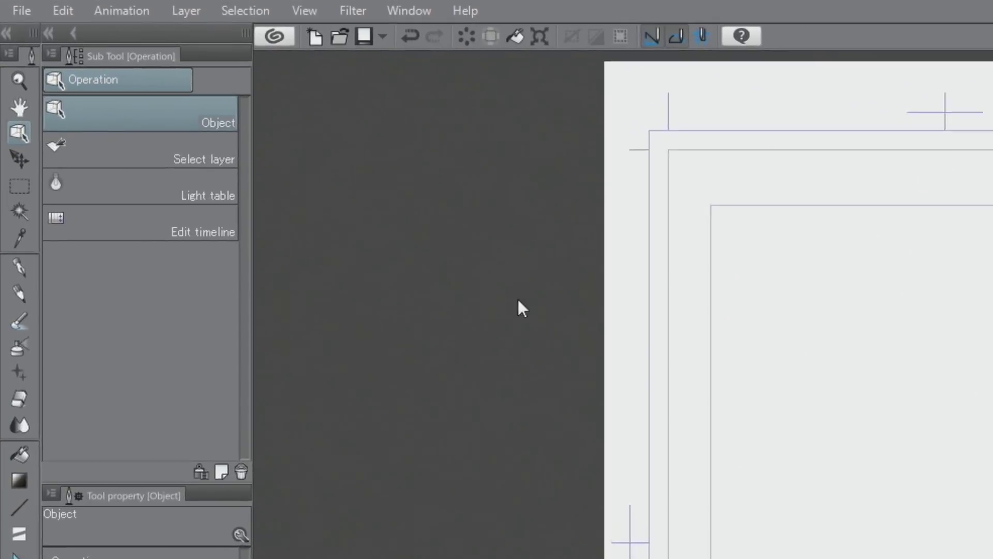
{"action": "left_click", "coordinate": [79, 12]}
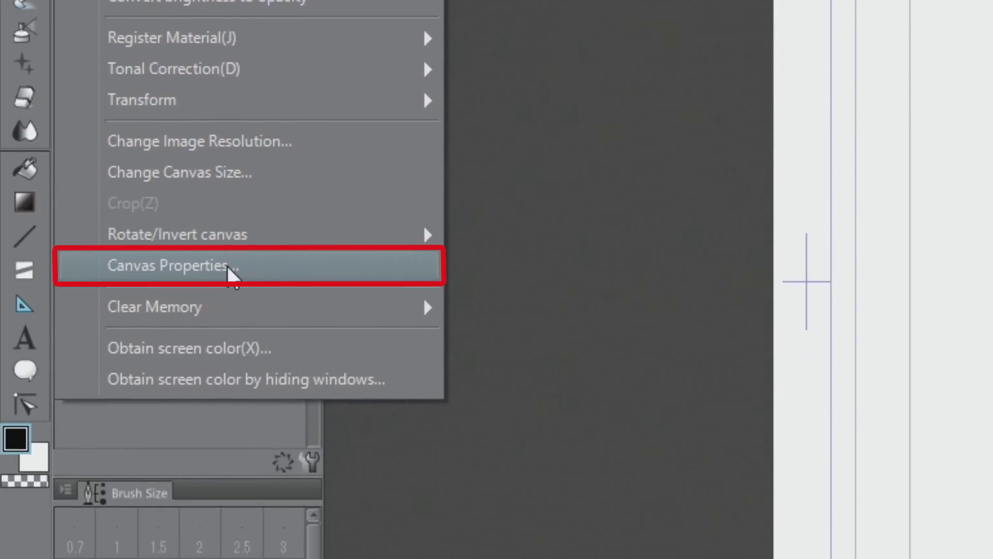
{"action": "left_click", "coordinate": [230, 266]}
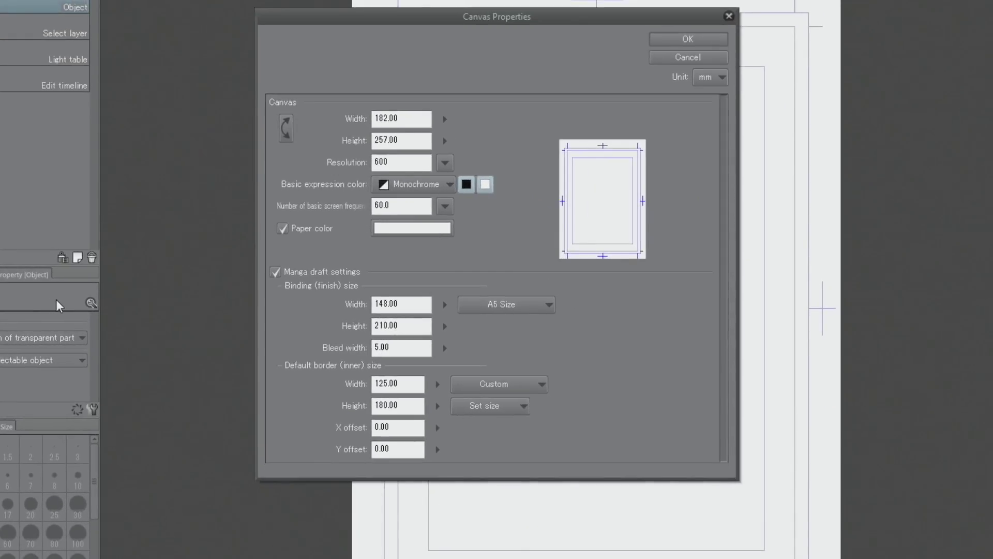
{"action": "left_click", "coordinate": [720, 59]}
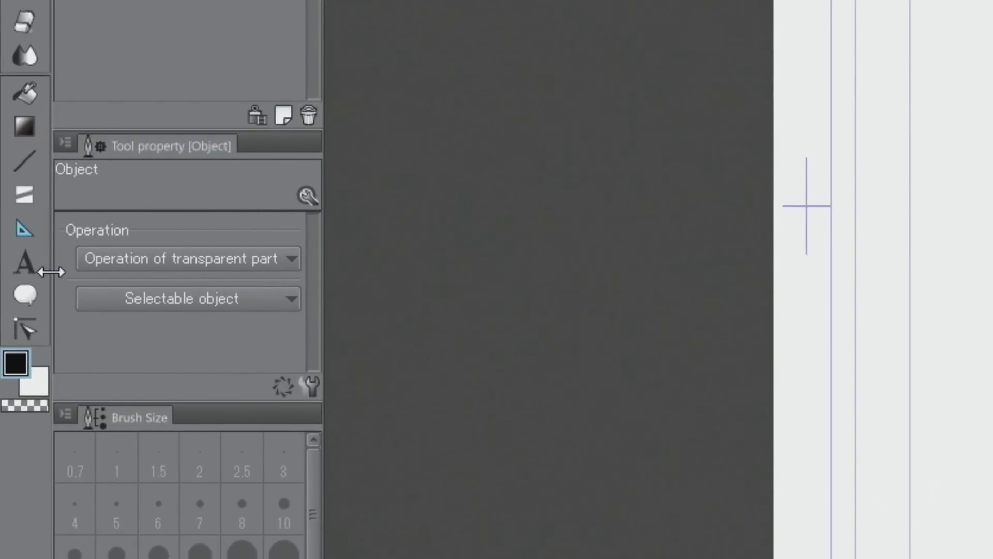
{"action": "left_click", "coordinate": [21, 262]}
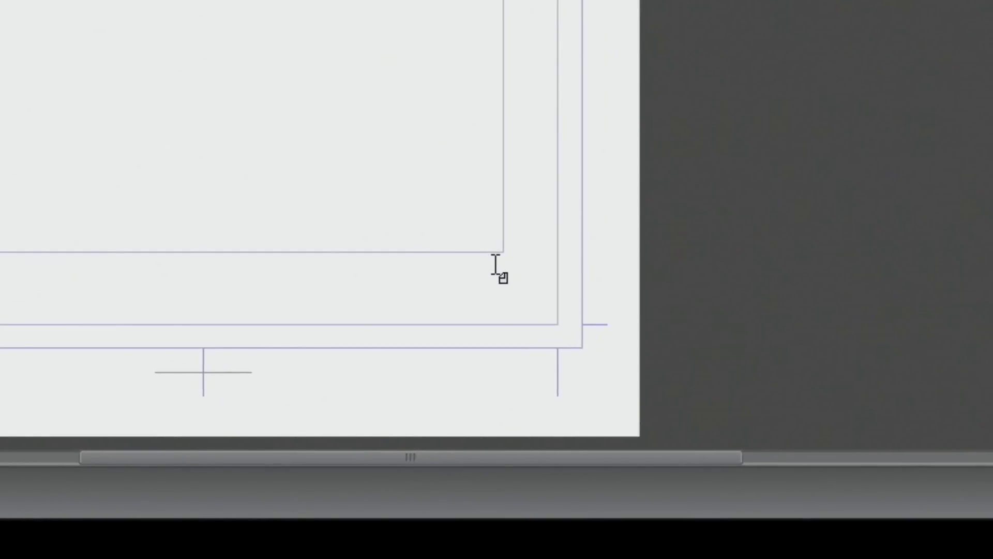
Step: Add page number '1' as text below the inner frame's bottom-right corner, then select Layer 1
{"action": "left_click", "coordinate": [495, 264]}
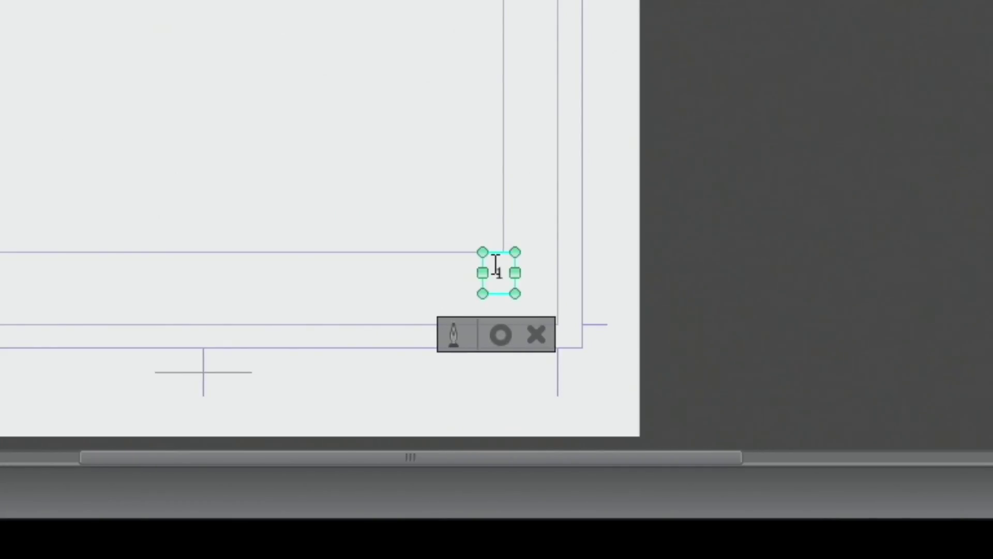
{"action": "type", "text": "1"}
{"action": "left_click", "coordinate": [501, 336]}
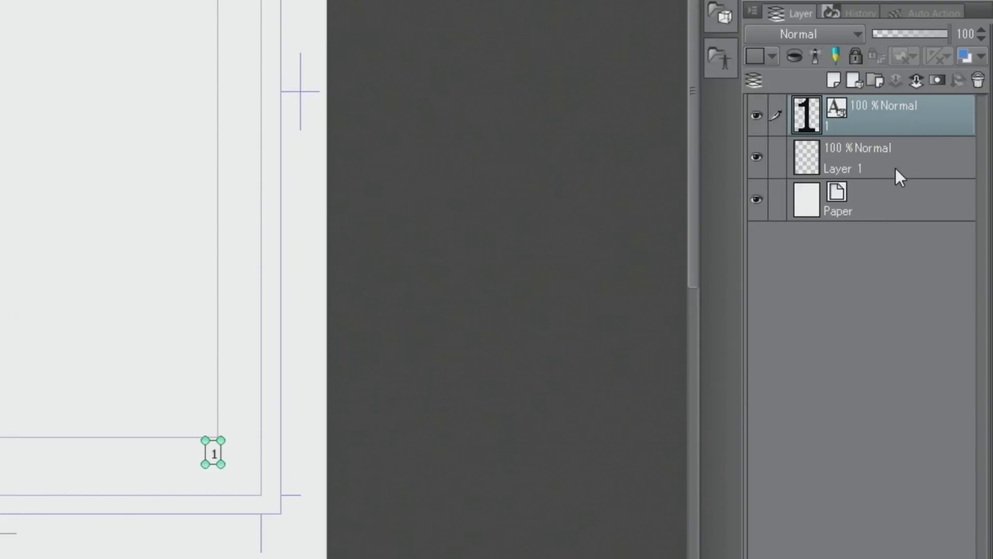
{"action": "left_click", "coordinate": [899, 177]}
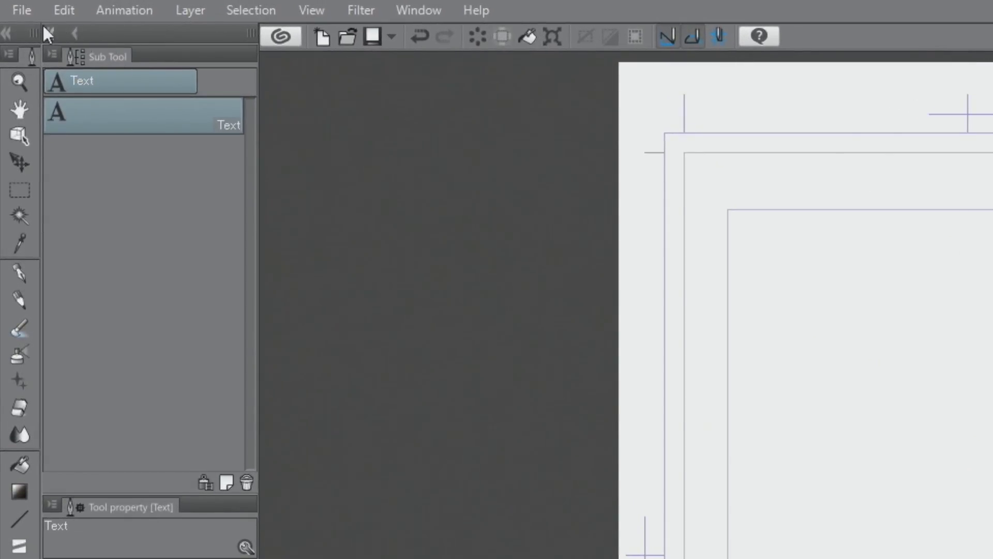
{"action": "left_click", "coordinate": [23, 11]}
Step: Export the page as JPEG 'Comic01' at quality 100 and 100% scale
{"action": "mouse_move", "coordinate": [139, 285]}
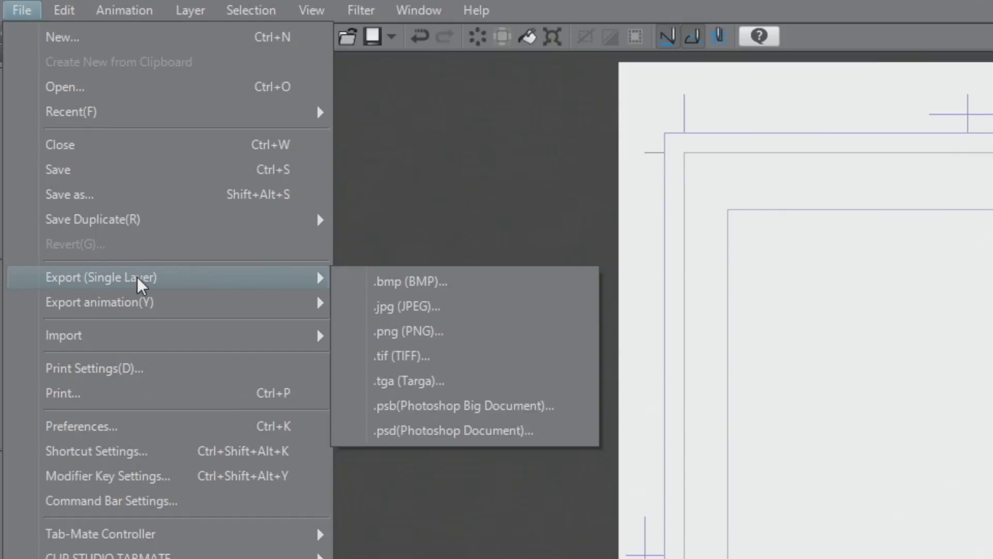
{"action": "left_click", "coordinate": [400, 307]}
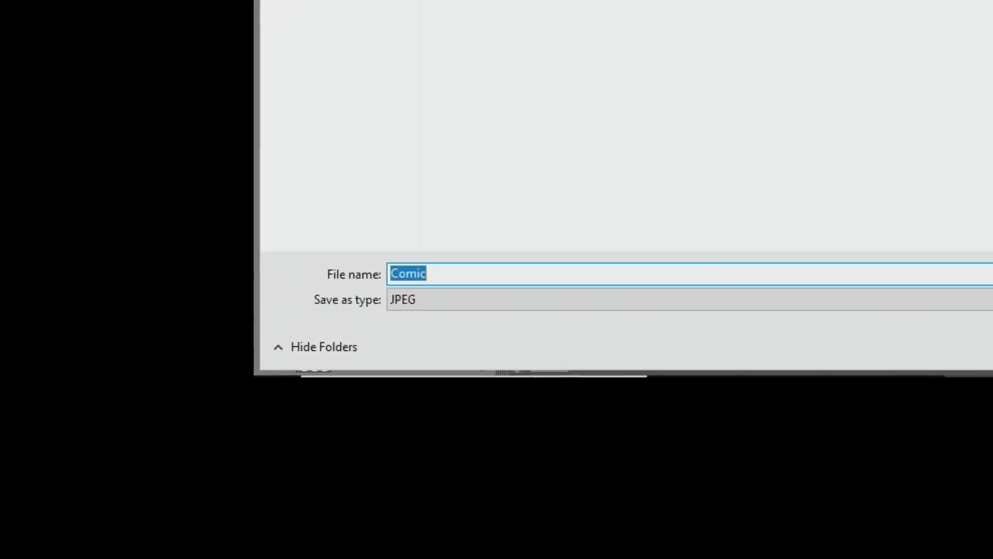
{"action": "key", "text": "End"}
{"action": "type", "text": "01"}
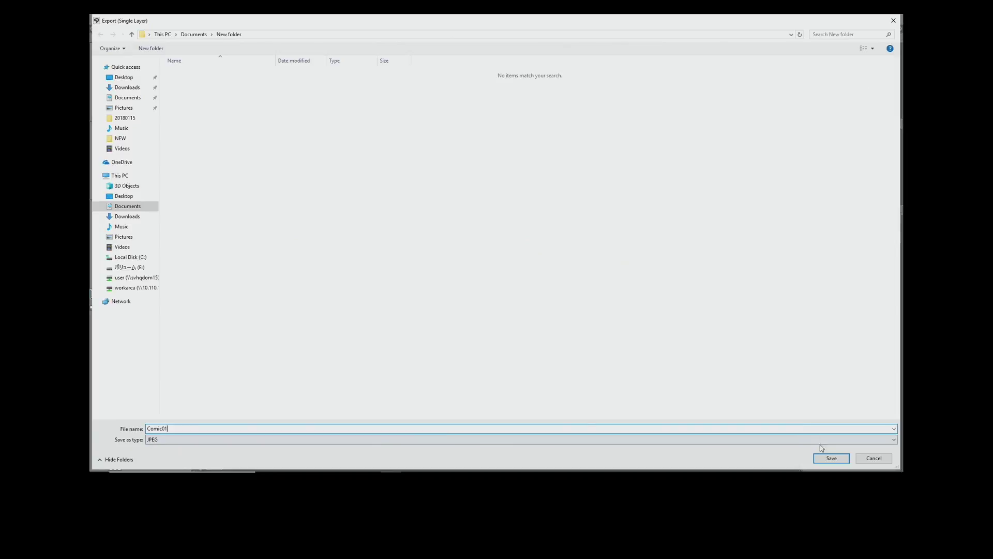
{"action": "left_click", "coordinate": [830, 458]}
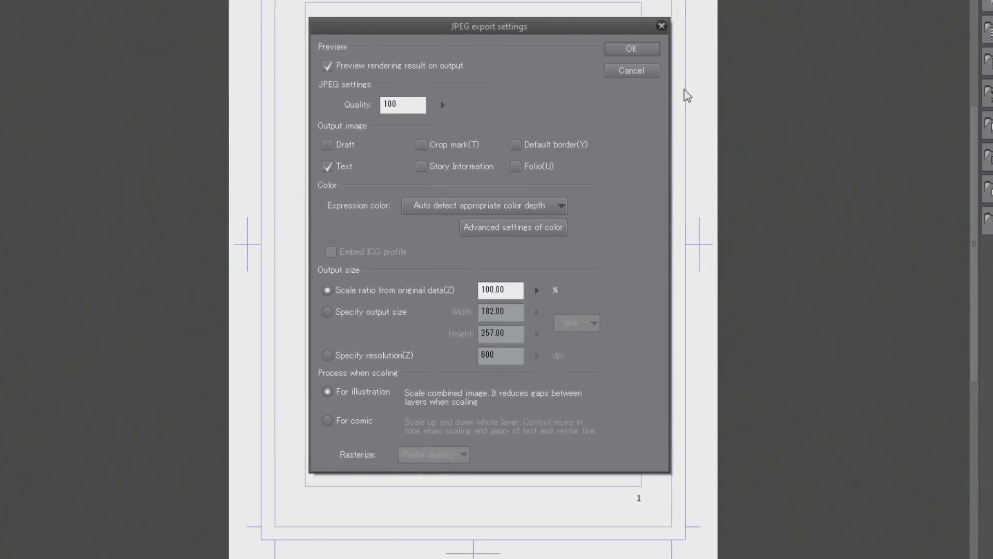
{"action": "left_click", "coordinate": [636, 48]}
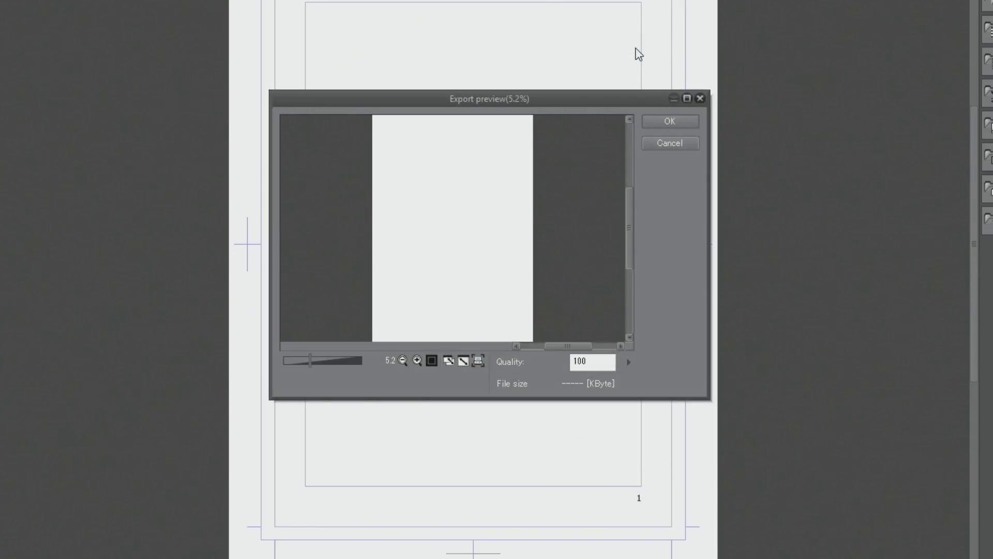
{"action": "left_click", "coordinate": [660, 145]}
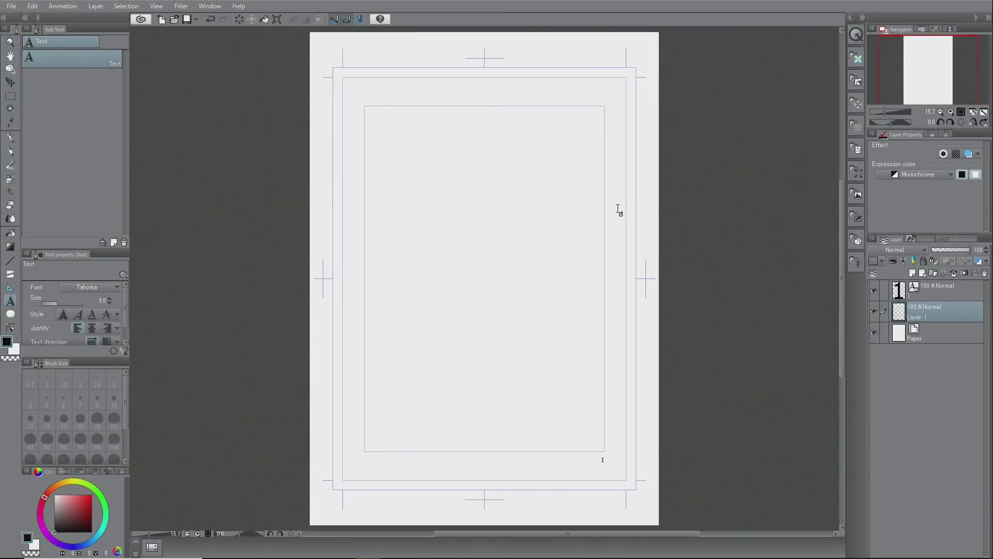
{"action": "key", "text": "m"}
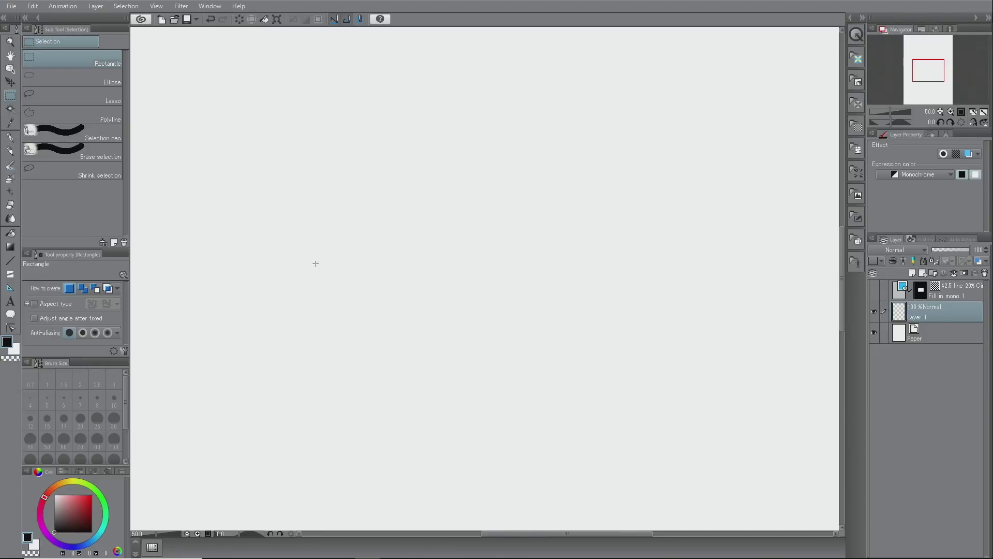
Step: Fill a wide rectangle across the lower canvas with a 60-line, 20% circle dot tone
{"action": "left_click_drag", "start_coordinate": [156, 213], "coordinate": [824, 518]}
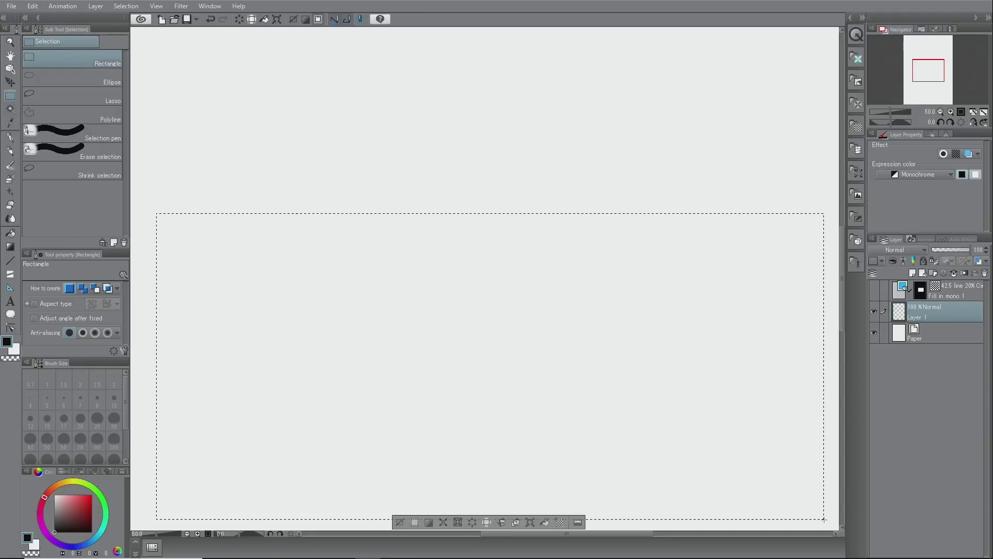
{"action": "left_click", "coordinate": [558, 522]}
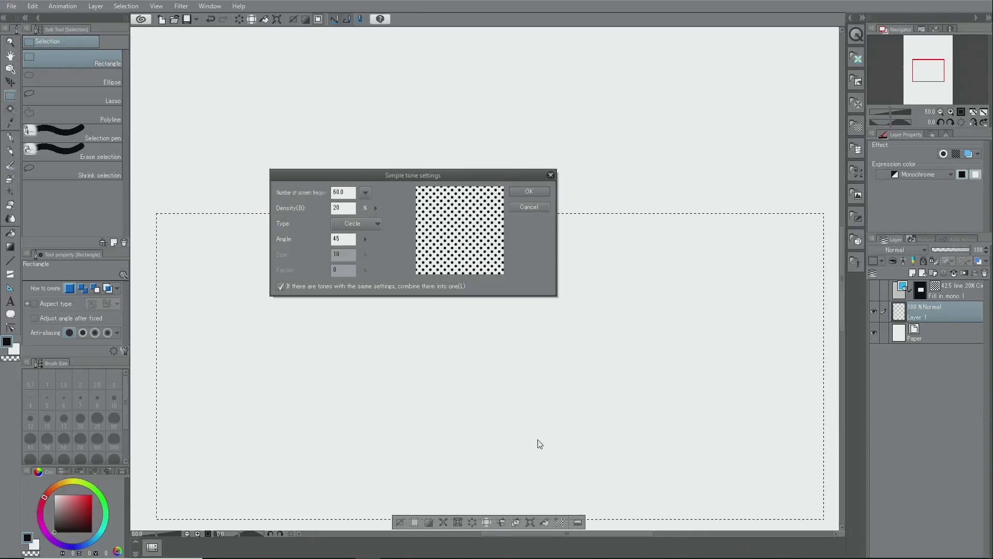
{"action": "left_click", "coordinate": [520, 191]}
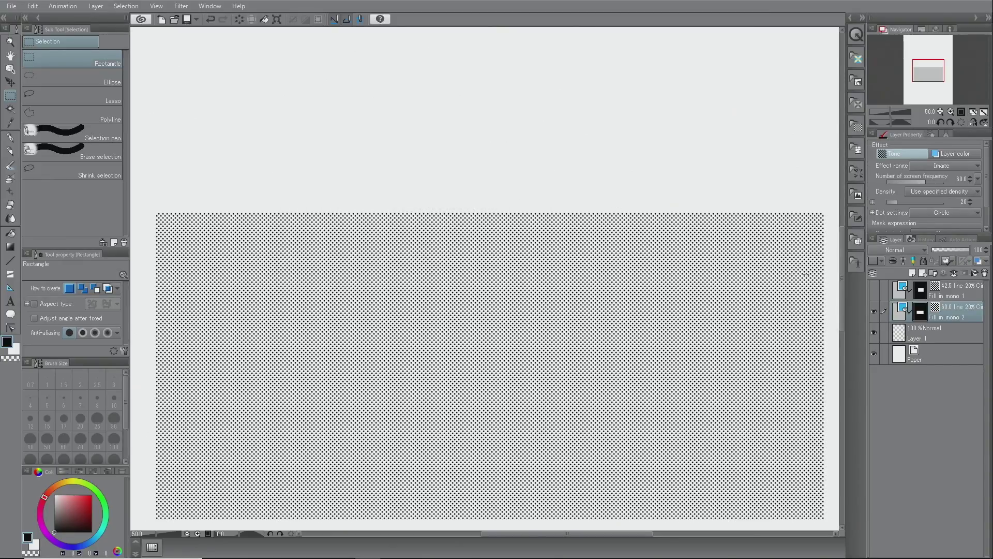
Step: Toggle the Fill in mono 1 and mono 2 layers to compare their overlap, then select mono 1
{"action": "left_click", "coordinate": [874, 311]}
{"action": "left_click", "coordinate": [873, 291]}
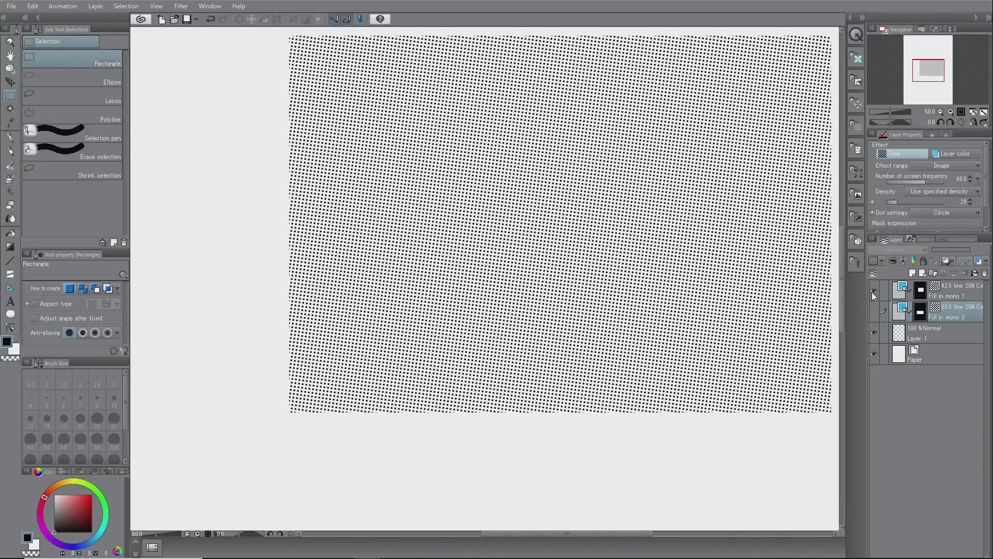
{"action": "left_click", "coordinate": [872, 292]}
{"action": "left_click", "coordinate": [873, 312]}
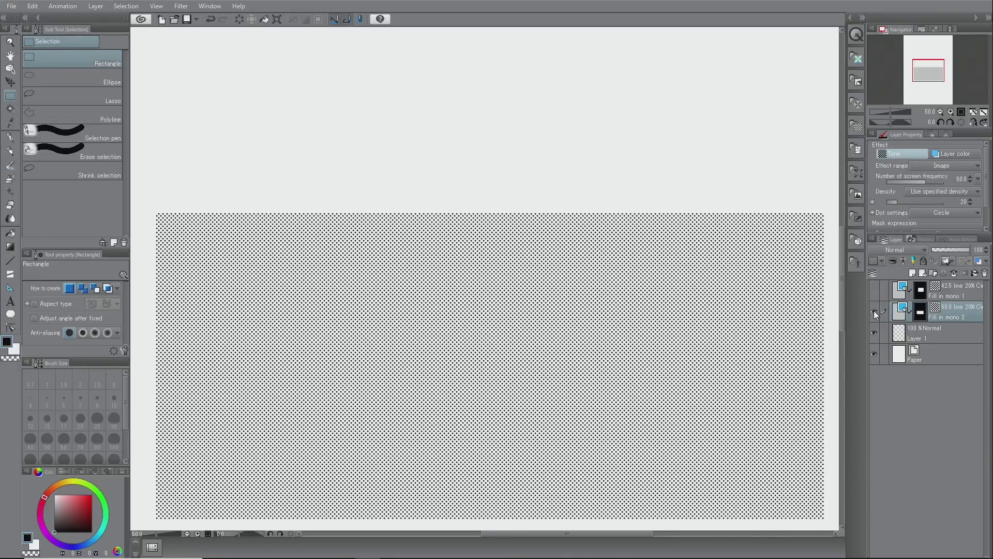
{"action": "left_click", "coordinate": [873, 291]}
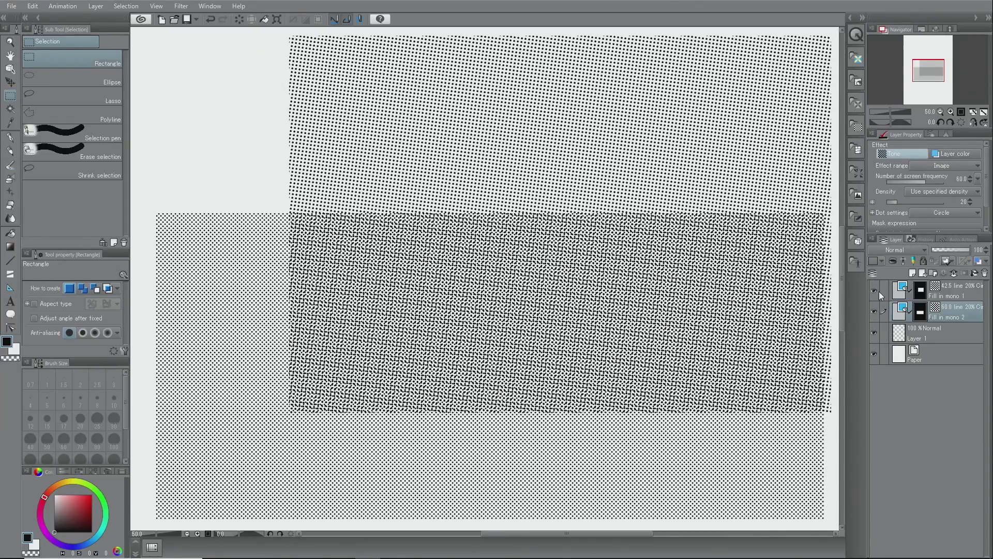
{"action": "left_click", "coordinate": [955, 296]}
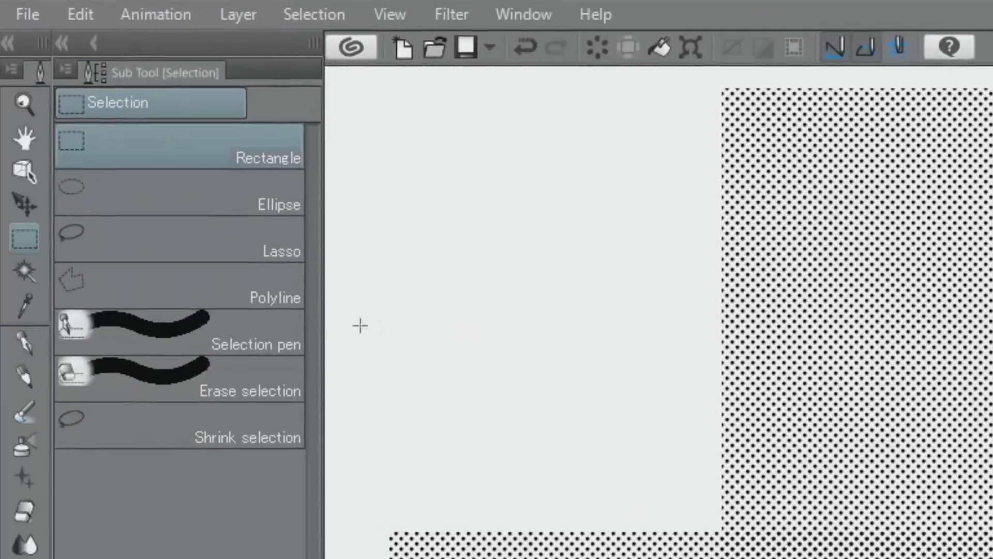
Step: Shift the upper tone's dot pattern slightly using the Move tone pattern sub tool
{"action": "left_click", "coordinate": [21, 205]}
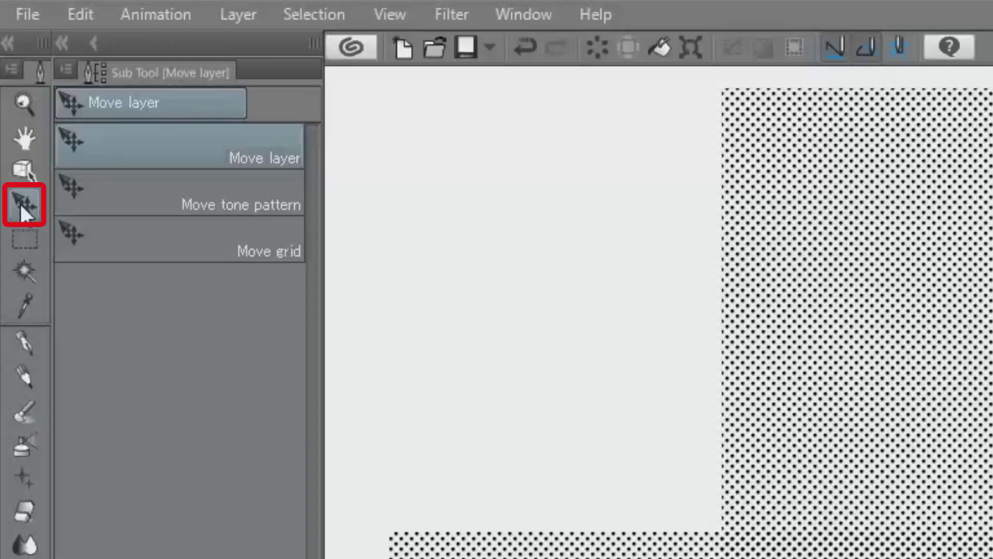
{"action": "left_click", "coordinate": [114, 194]}
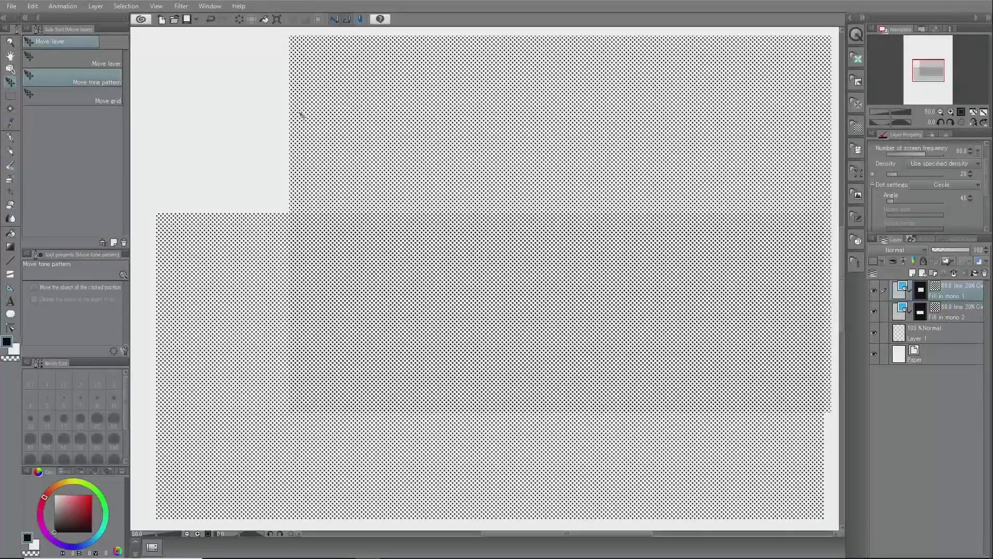
{"action": "left_click_drag", "start_coordinate": [300, 114], "coordinate": [307, 116]}
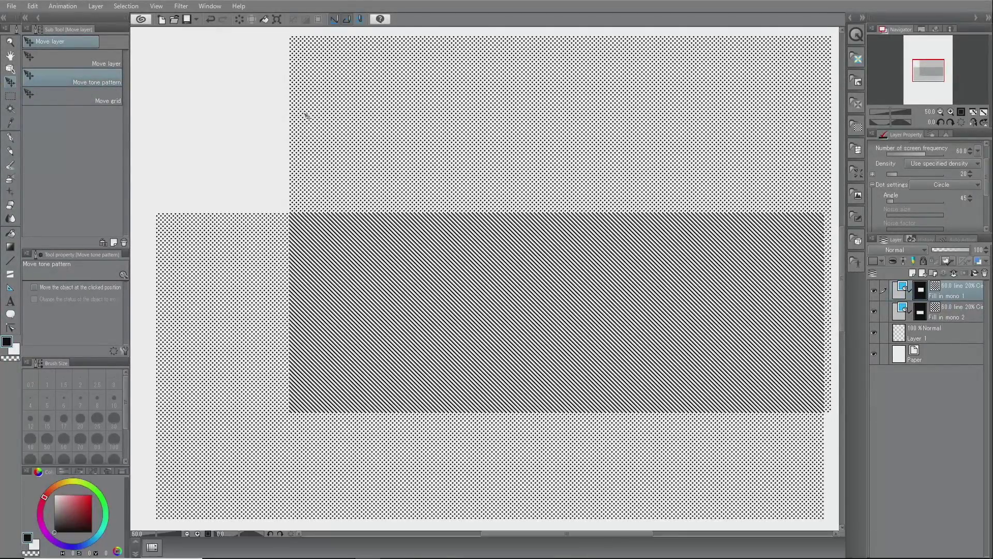